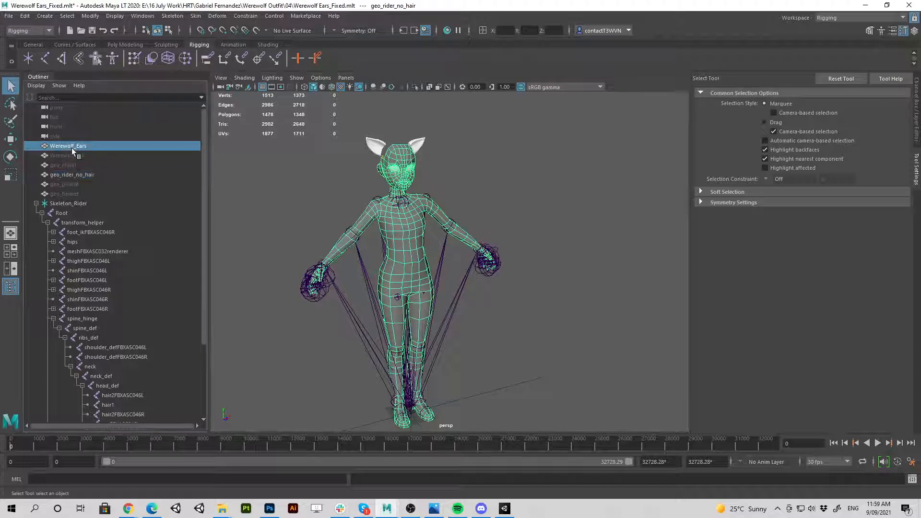
Inspect the Werewolf_Ears mesh's joint influences with the Paint Skin Weights tool, and return to the Select tool.
{"action": "left_click_drag", "start_coordinate": [256, 146], "coordinate": [347, 255], "text": "alt"}
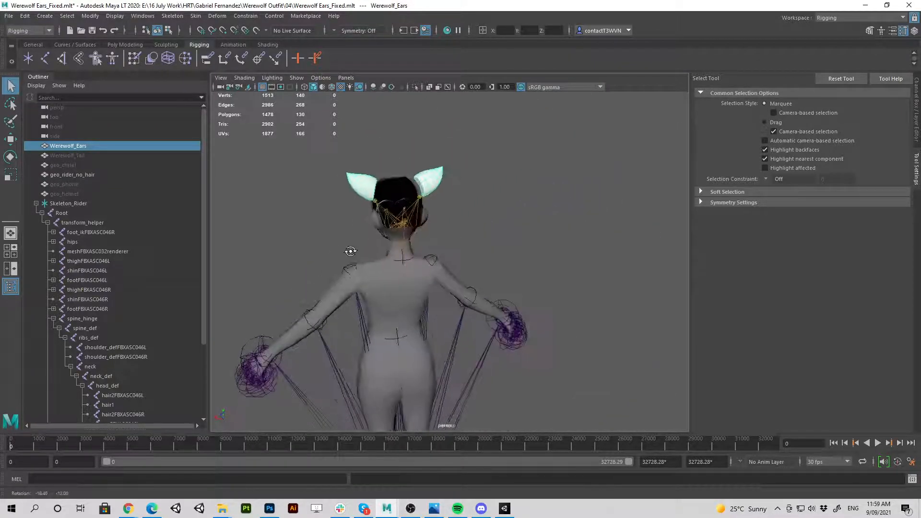
{"action": "scroll", "coordinate": [347, 255], "scroll_direction": "up", "scroll_amount": 8}
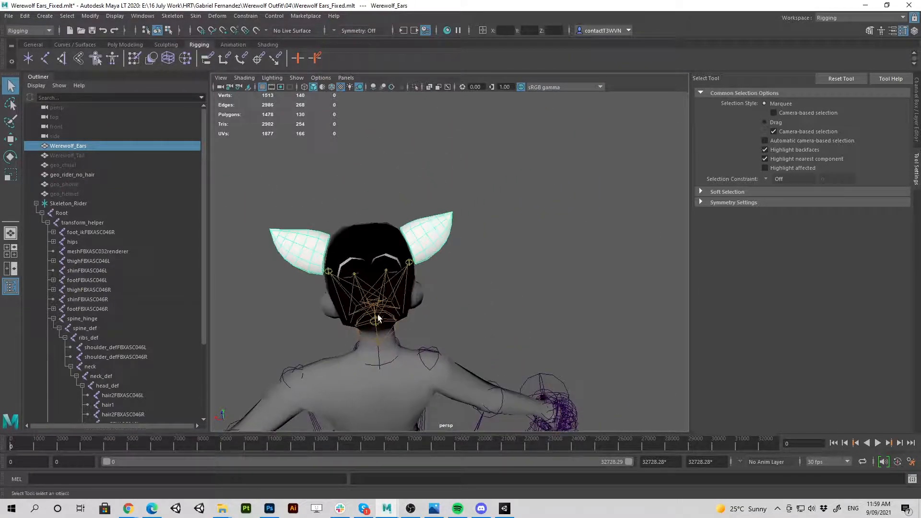
{"action": "mouse_move", "coordinate": [405, 290]}
{"action": "left_mouse_down", "text": "alt"}
{"action": "mouse_move", "coordinate": [481, 304]}
{"action": "mouse_move", "coordinate": [407, 304]}
{"action": "left_mouse_up", "text": "alt"}
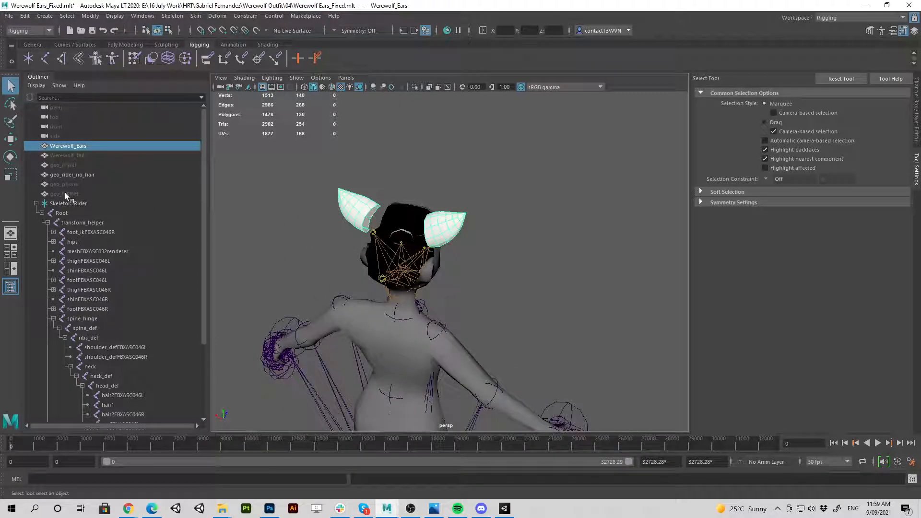
{"action": "right_click_drag", "start_coordinate": [347, 206], "coordinate": [290, 191]}
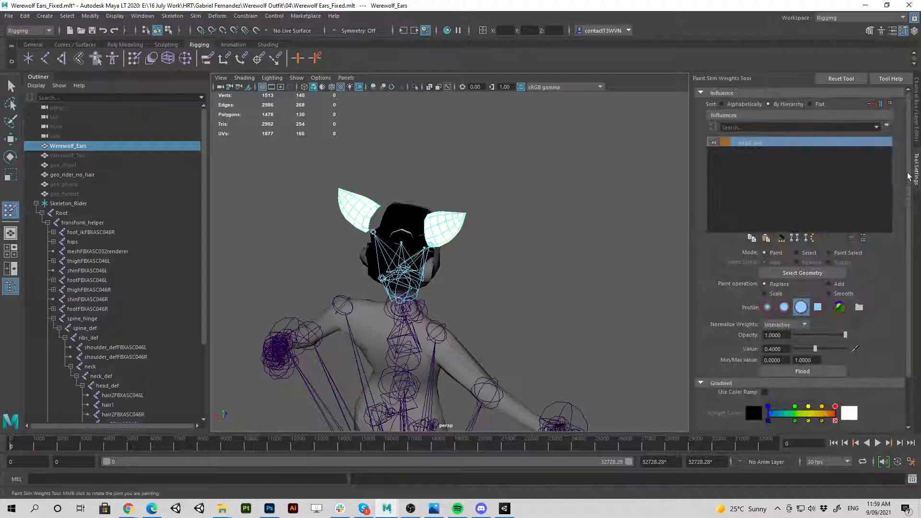
{"action": "mouse_move", "coordinate": [478, 243]}
{"action": "left_mouse_down", "text": "alt"}
{"action": "mouse_move", "coordinate": [475, 228]}
{"action": "mouse_move", "coordinate": [306, 231]}
{"action": "mouse_move", "coordinate": [393, 218]}
{"action": "mouse_move", "coordinate": [638, 214]}
{"action": "mouse_move", "coordinate": [340, 226]}
{"action": "left_mouse_up", "text": "alt"}
{"action": "left_click", "coordinate": [11, 87]}
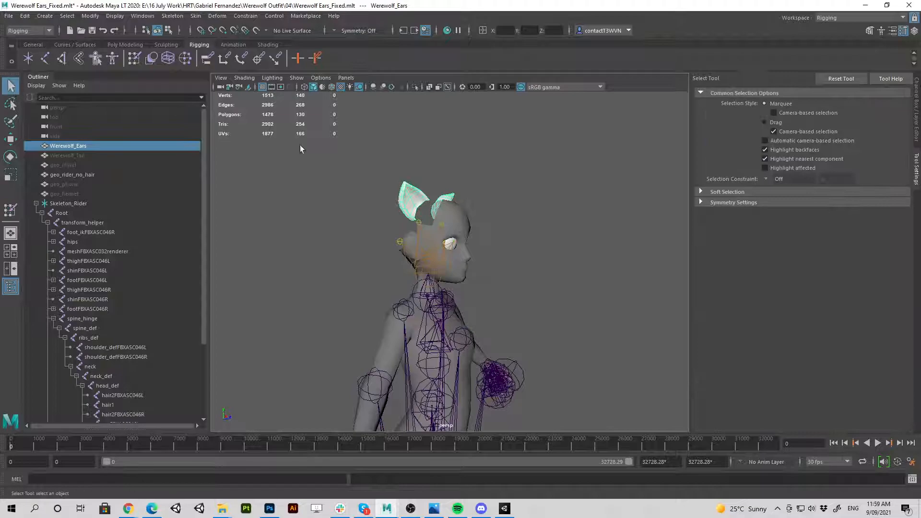
Examine how the werewolf ears sit on the rider's head from the front and back.
{"action": "left_click", "coordinate": [199, 16]}
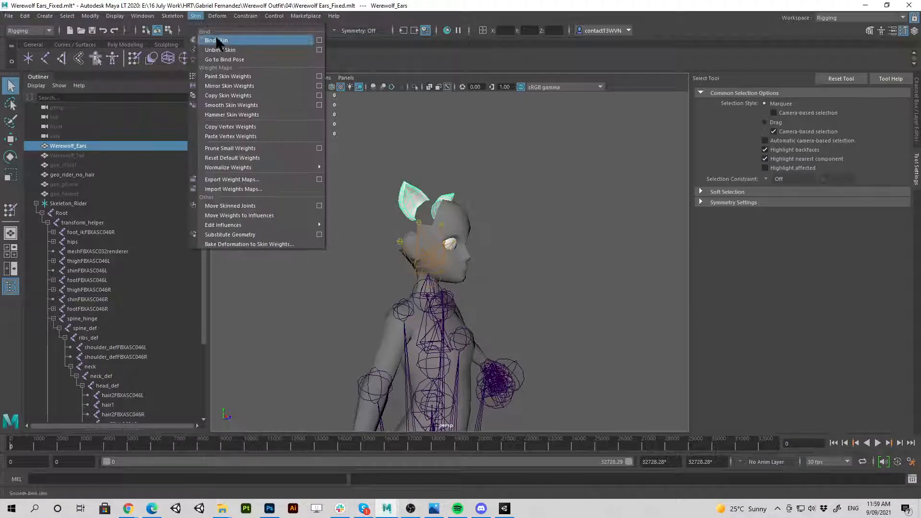
{"action": "left_click", "coordinate": [491, 126]}
{"action": "left_click_drag", "start_coordinate": [491, 125], "coordinate": [419, 261], "text": "alt"}
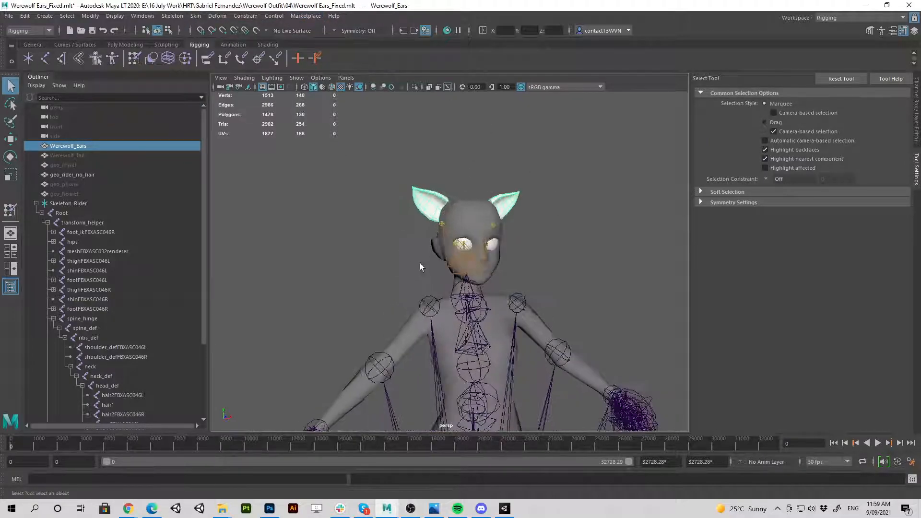
{"action": "scroll", "coordinate": [404, 201], "scroll_direction": "up", "scroll_amount": 3}
{"action": "left_click_drag", "start_coordinate": [404, 201], "coordinate": [541, 262], "text": "alt"}
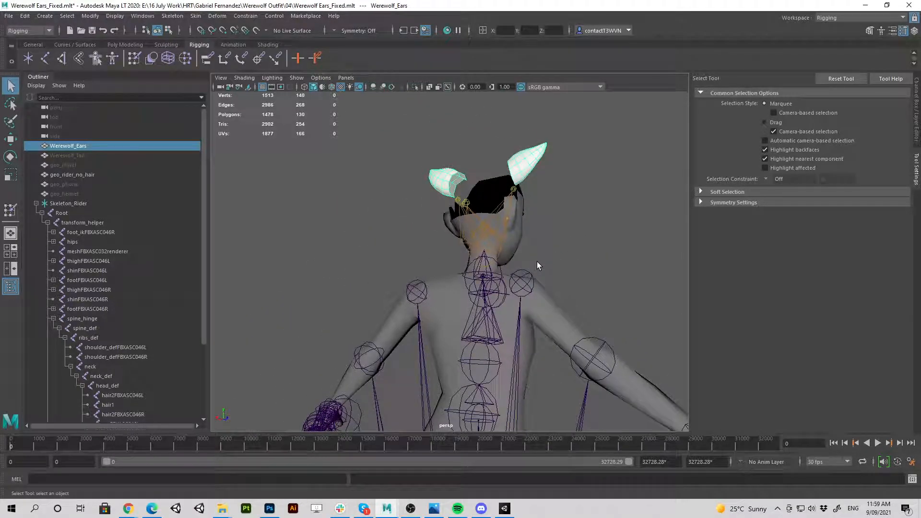
{"action": "scroll", "coordinate": [536, 260], "scroll_direction": "down", "scroll_amount": 3}
{"action": "left_click_drag", "start_coordinate": [537, 261], "coordinate": [431, 268], "text": "alt"}
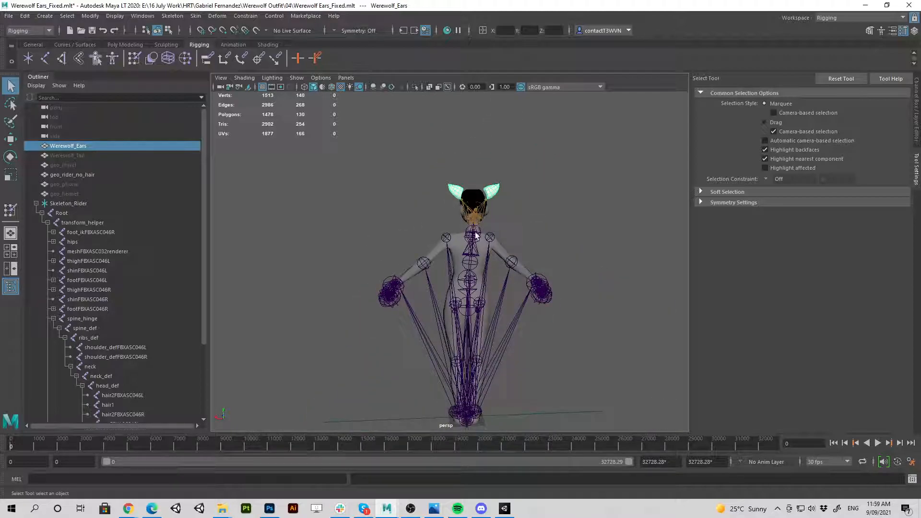
Hide the geo_rider_no_hair body mesh, leaving the ears and the skeleton in view.
{"action": "left_click_drag", "start_coordinate": [399, 317], "coordinate": [434, 191], "text": "alt"}
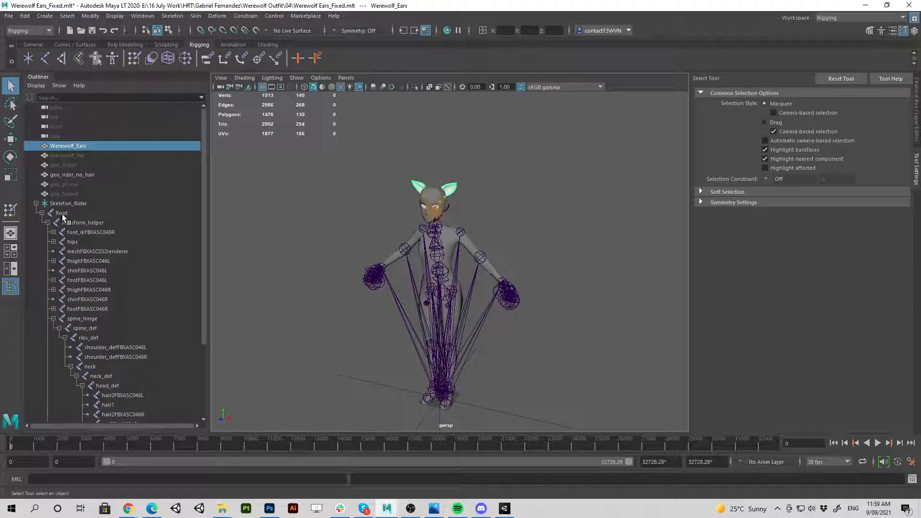
{"action": "left_click", "coordinate": [72, 174]}
{"action": "key", "text": "ctrl+h"}
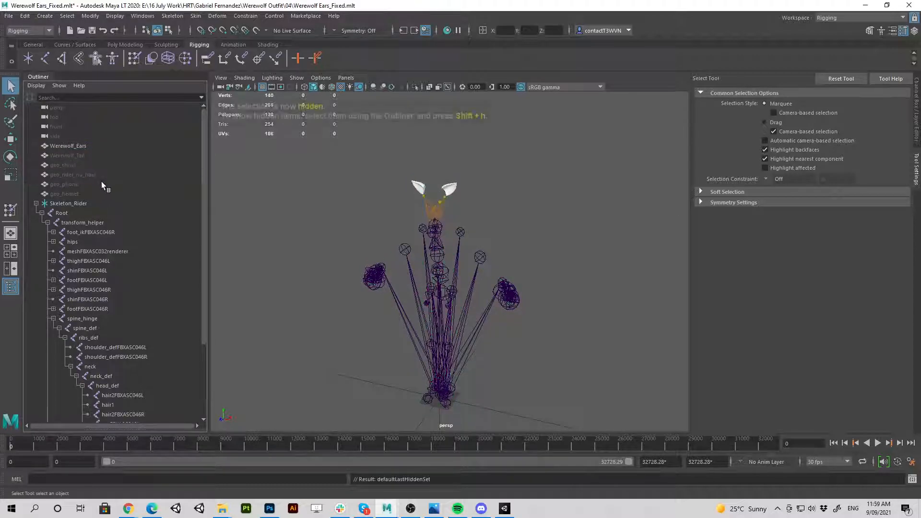
Examine the full rider skeleton together with the werewolf ears from several angles.
{"action": "mouse_move", "coordinate": [451, 251]}
{"action": "left_mouse_down", "text": "alt"}
{"action": "mouse_move", "coordinate": [522, 227]}
{"action": "mouse_move", "coordinate": [440, 227]}
{"action": "mouse_move", "coordinate": [456, 240]}
{"action": "left_mouse_up", "text": "alt"}
{"action": "scroll", "coordinate": [456, 240], "scroll_direction": "up", "scroll_amount": 5}
{"action": "middle_click_drag", "start_coordinate": [391, 229], "coordinate": [436, 294], "text": "alt"}
{"action": "scroll", "coordinate": [436, 293], "scroll_direction": "down", "scroll_amount": 3}
{"action": "left_click_drag", "start_coordinate": [436, 293], "coordinate": [509, 322], "text": "alt"}
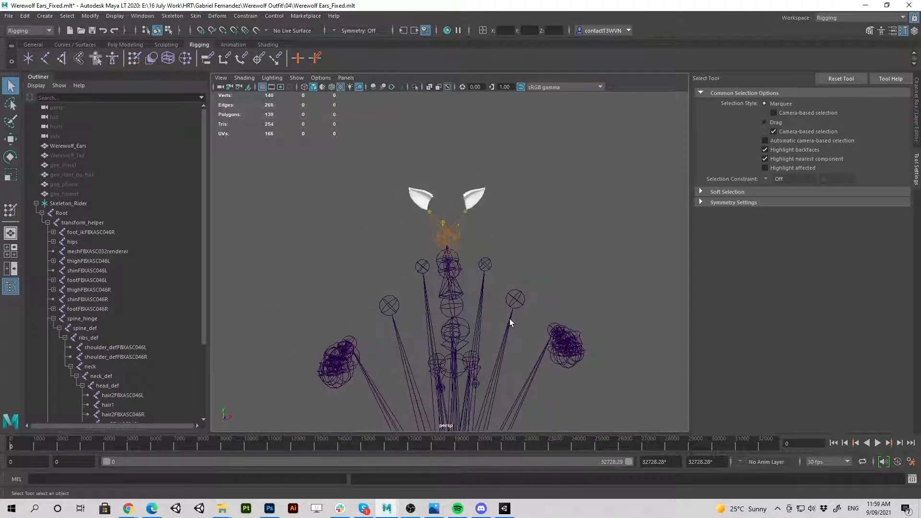
{"action": "scroll", "coordinate": [504, 320], "scroll_direction": "down", "scroll_amount": 3}
{"action": "middle_click_drag", "start_coordinate": [474, 305], "coordinate": [467, 245], "text": "alt"}
{"action": "left_click_drag", "start_coordinate": [459, 239], "coordinate": [408, 257], "text": "alt"}
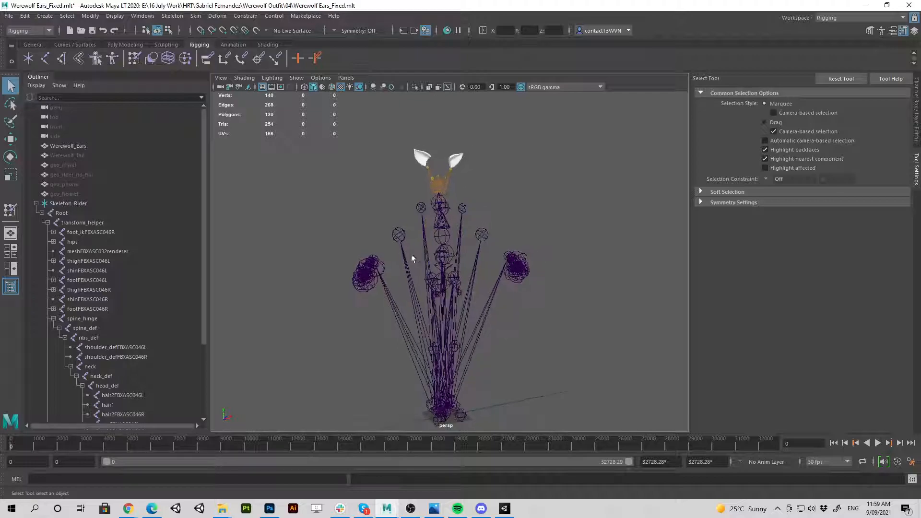
{"action": "left_click_drag", "start_coordinate": [370, 321], "coordinate": [536, 315], "text": "alt"}
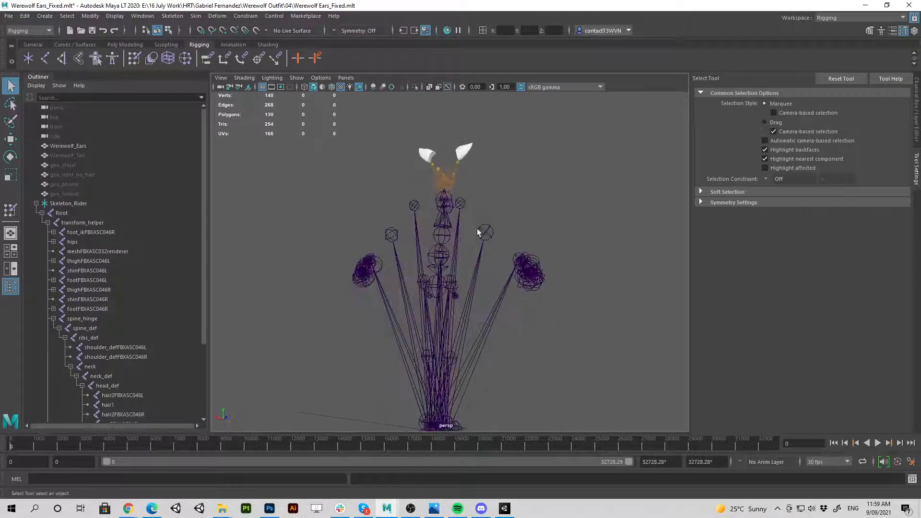
{"action": "middle_click_drag", "start_coordinate": [497, 317], "coordinate": [522, 244], "text": "alt"}
{"action": "scroll", "coordinate": [536, 261], "scroll_direction": "down", "scroll_amount": 4}
{"action": "middle_click_drag", "start_coordinate": [462, 247], "coordinate": [456, 321], "text": "alt"}
{"action": "left_click_drag", "start_coordinate": [364, 318], "coordinate": [399, 302], "text": "alt"}
{"action": "scroll", "coordinate": [399, 302], "scroll_direction": "up", "scroll_amount": 4}
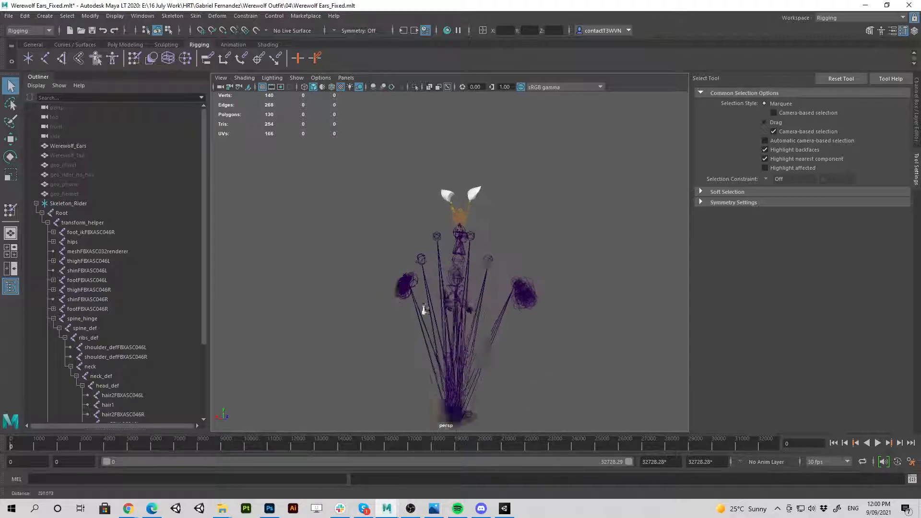
{"action": "middle_click_drag", "start_coordinate": [479, 331], "coordinate": [481, 288], "text": "alt"}
{"action": "left_click_drag", "start_coordinate": [503, 295], "coordinate": [390, 214], "text": "alt"}
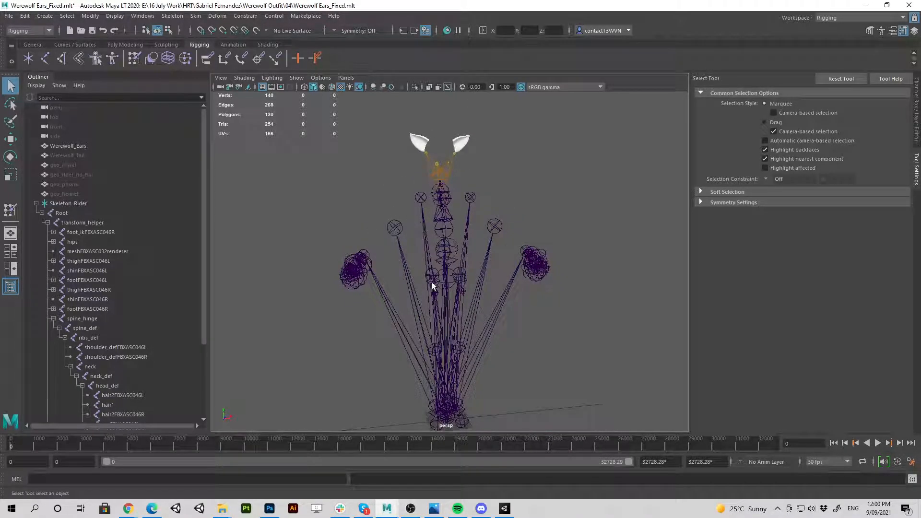
{"action": "left_click_drag", "start_coordinate": [451, 259], "coordinate": [442, 169], "text": "alt"}
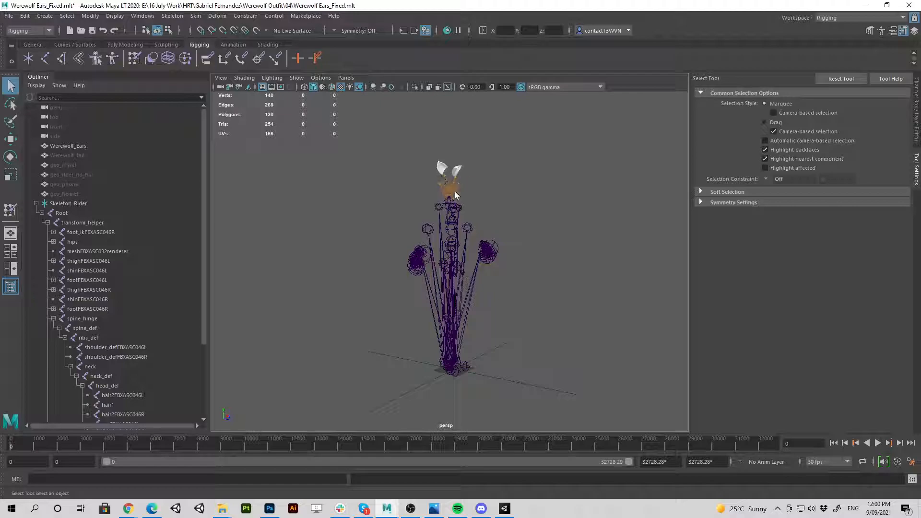
{"action": "left_click_drag", "start_coordinate": [516, 209], "coordinate": [428, 214], "text": "alt"}
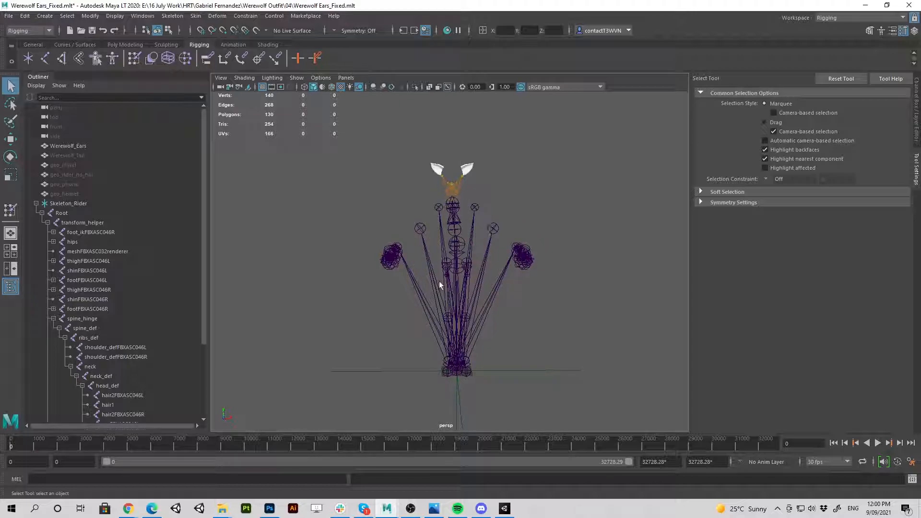
{"action": "left_click_drag", "start_coordinate": [440, 305], "coordinate": [438, 230], "text": "alt"}
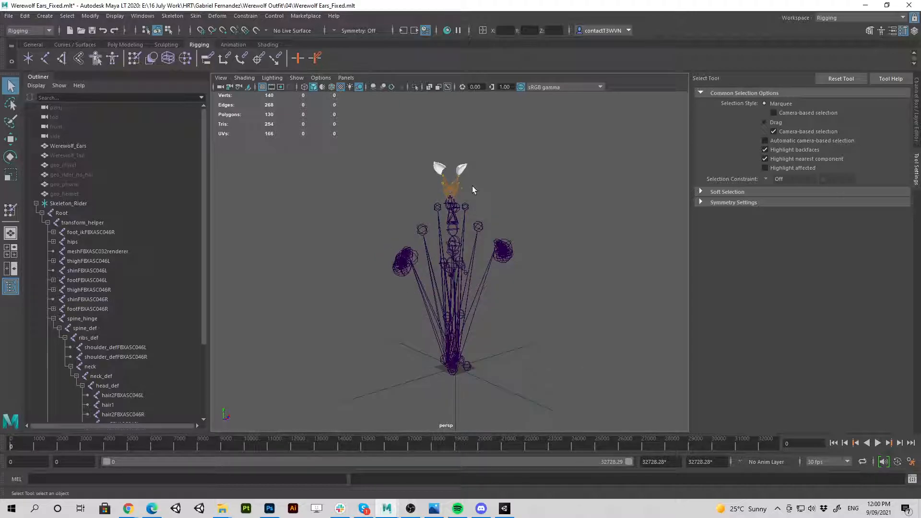
{"action": "left_click_drag", "start_coordinate": [439, 185], "coordinate": [391, 211], "text": "alt"}
{"action": "right_click_drag", "start_coordinate": [391, 211], "coordinate": [392, 242], "text": "alt"}
{"action": "middle_click_drag", "start_coordinate": [393, 243], "coordinate": [386, 288], "text": "alt"}
{"action": "left_click_drag", "start_coordinate": [386, 288], "coordinate": [437, 245], "text": "alt"}
{"action": "left_click_drag", "start_coordinate": [430, 192], "coordinate": [462, 218], "text": "alt"}
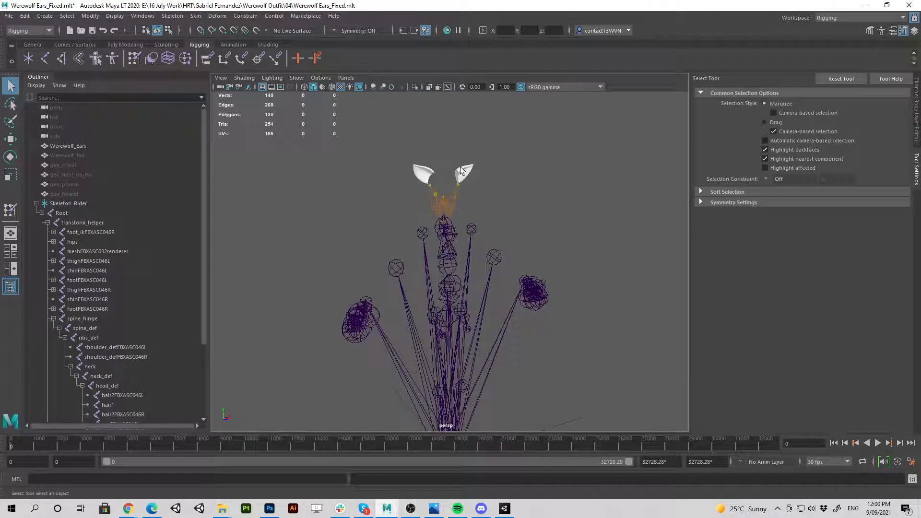
Select the Werewolf_Ears mesh and examine its position relative to the head joints and the rest of the skeleton.
{"action": "scroll", "coordinate": [448, 248], "scroll_direction": "up", "scroll_amount": 6}
{"action": "middle_click_drag", "start_coordinate": [447, 249], "coordinate": [404, 242], "text": "alt"}
{"action": "left_click", "coordinate": [368, 110]}
{"action": "middle_click_drag", "start_coordinate": [368, 111], "coordinate": [436, 292], "text": "alt"}
{"action": "left_click_drag", "start_coordinate": [436, 292], "coordinate": [478, 232], "text": "alt"}
{"action": "right_click_drag", "start_coordinate": [479, 232], "coordinate": [411, 245], "text": "alt"}
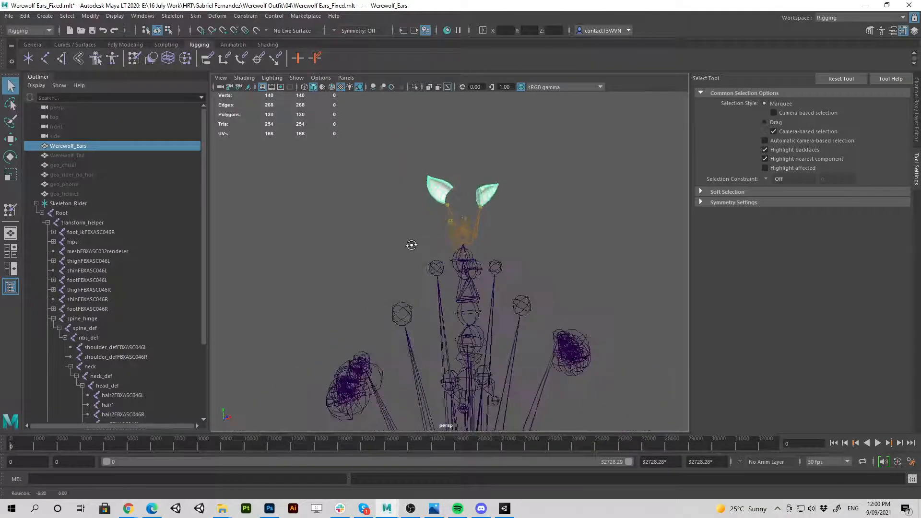
{"action": "middle_click_drag", "start_coordinate": [473, 331], "coordinate": [450, 267], "text": "alt"}
{"action": "right_click_drag", "start_coordinate": [450, 267], "coordinate": [445, 327], "text": "alt"}
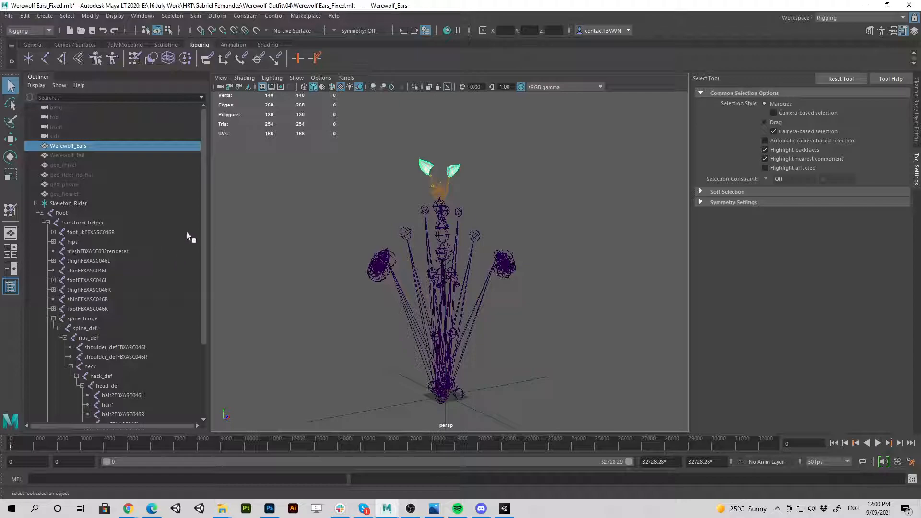
Trace the joint chain leading to the ears by selecting Skeleton_Rider, Root, transform_helper, spine_hinge and head_def in the hierarchy.
{"action": "left_click_drag", "start_coordinate": [203, 195], "coordinate": [165, 217]}
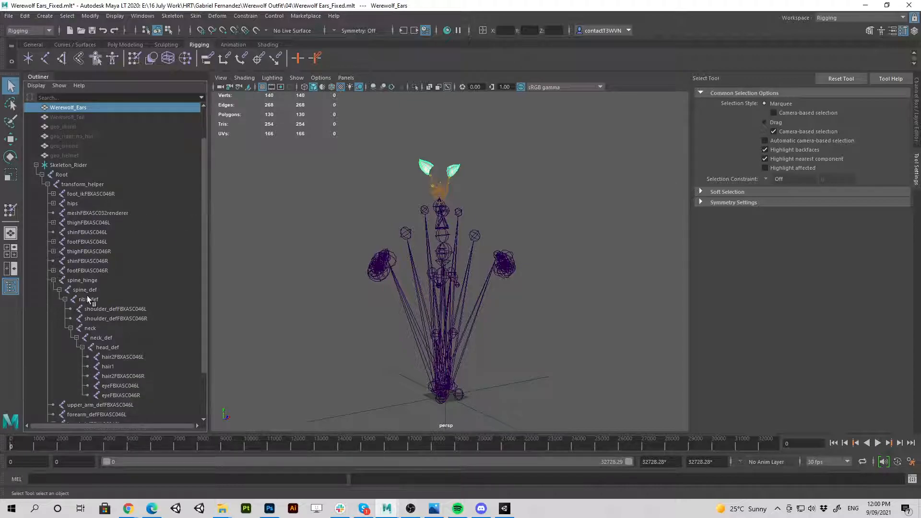
{"action": "left_click", "coordinate": [79, 280]}
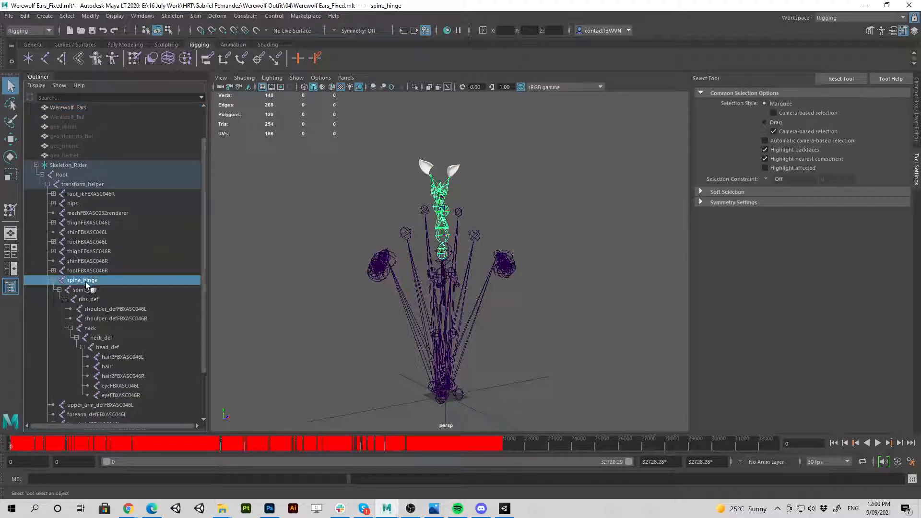
{"action": "left_click", "coordinate": [58, 164]}
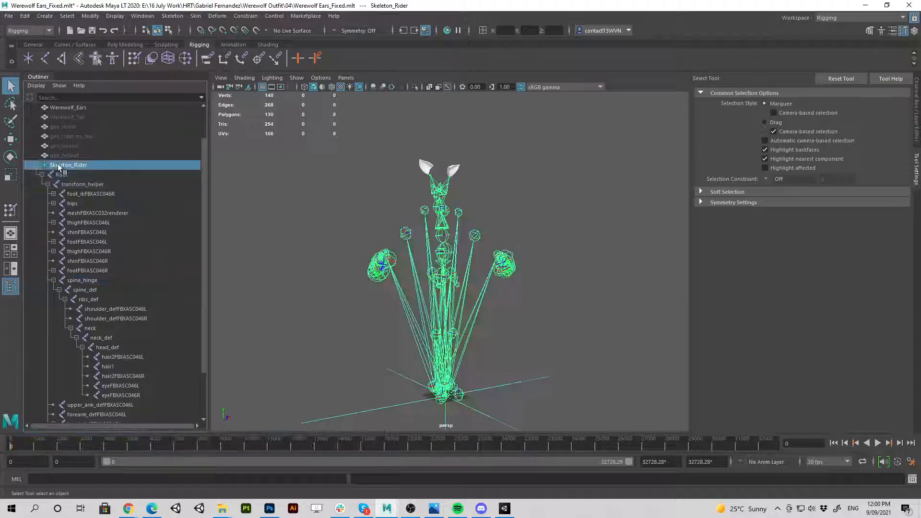
{"action": "left_click", "coordinate": [53, 173]}
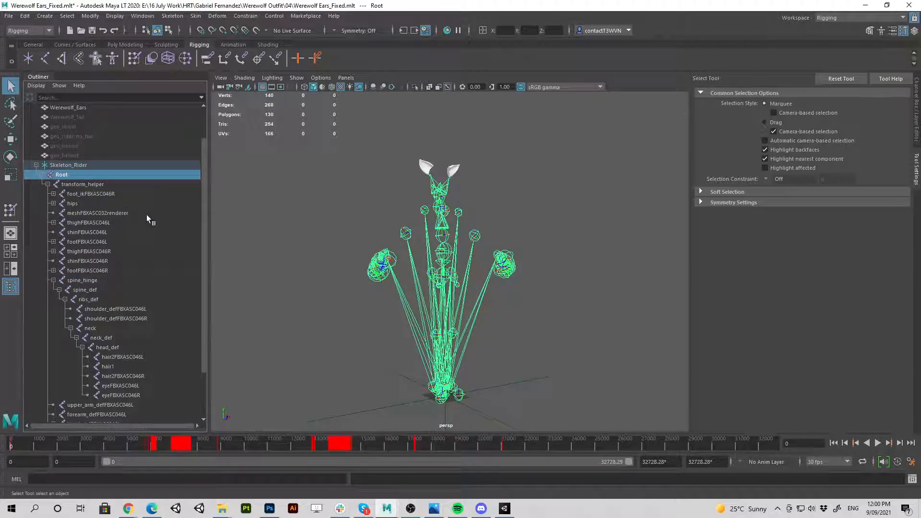
{"action": "left_click", "coordinate": [73, 185]}
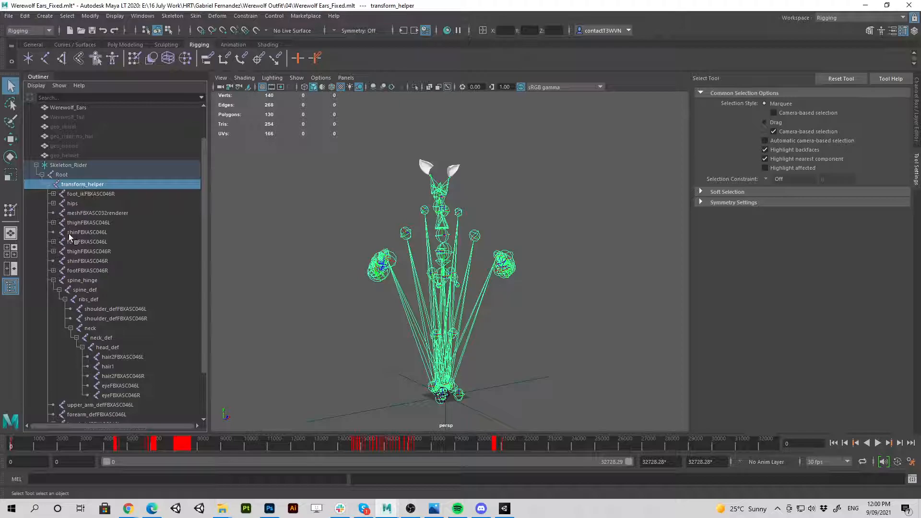
{"action": "left_click", "coordinate": [74, 280]}
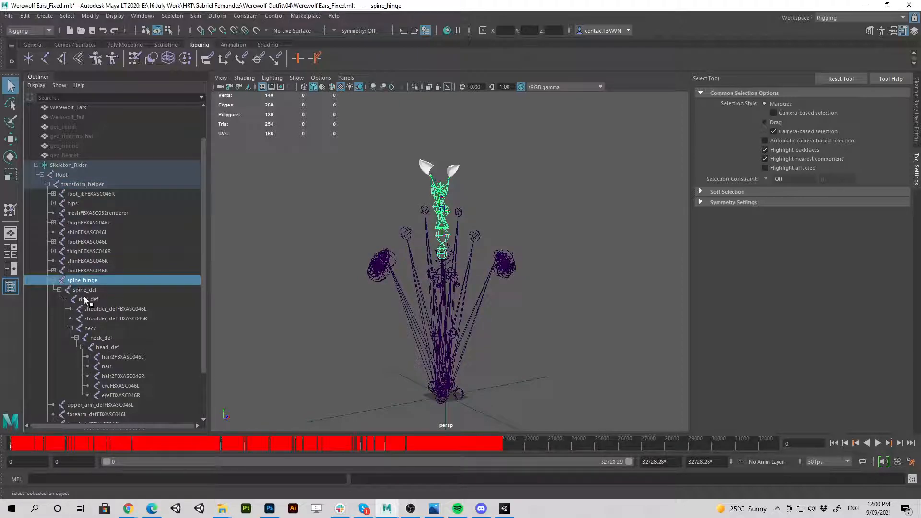
{"action": "left_click", "coordinate": [99, 349]}
{"action": "left_click", "coordinate": [72, 166]}
Delete the hip, leg, foot and mesh renderer joints from foot_ikFBXASC046R through footFBXASC046R under transform_helper.
{"action": "left_click", "coordinate": [81, 194]}
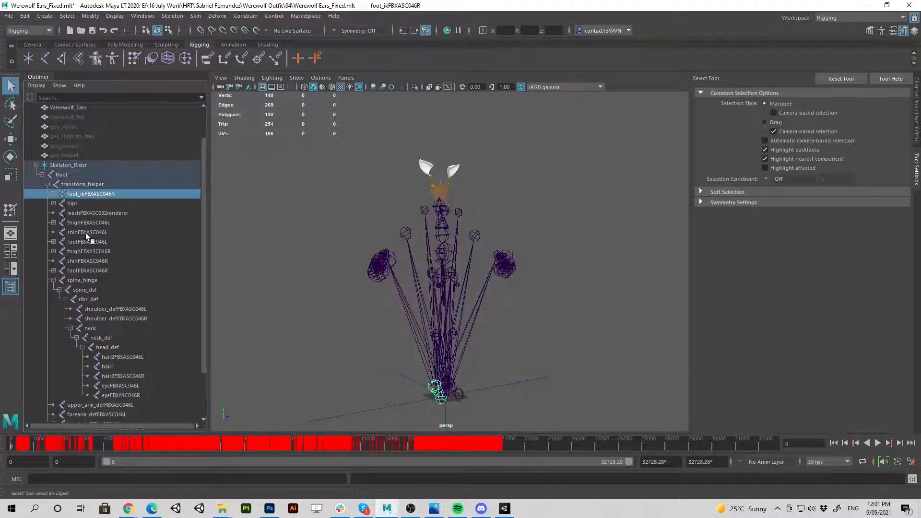
{"action": "left_click", "coordinate": [88, 271], "text": "shift"}
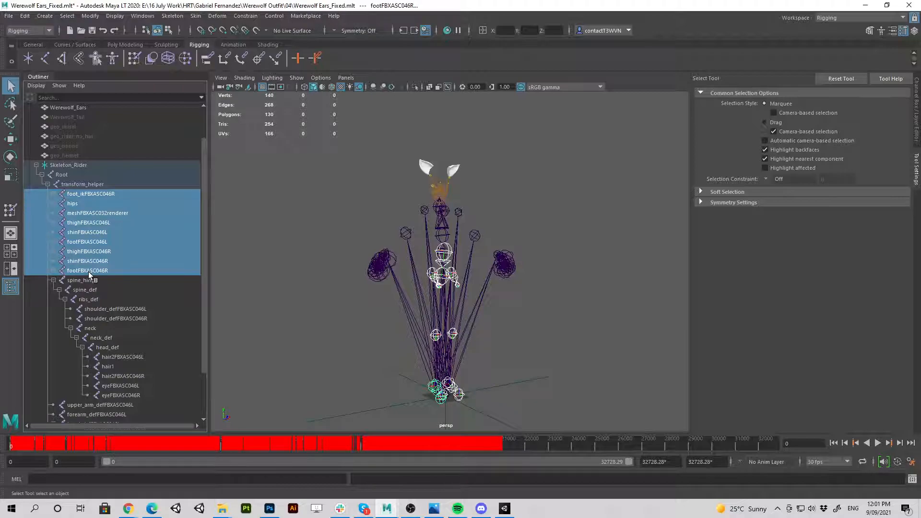
{"action": "key", "text": "Delete"}
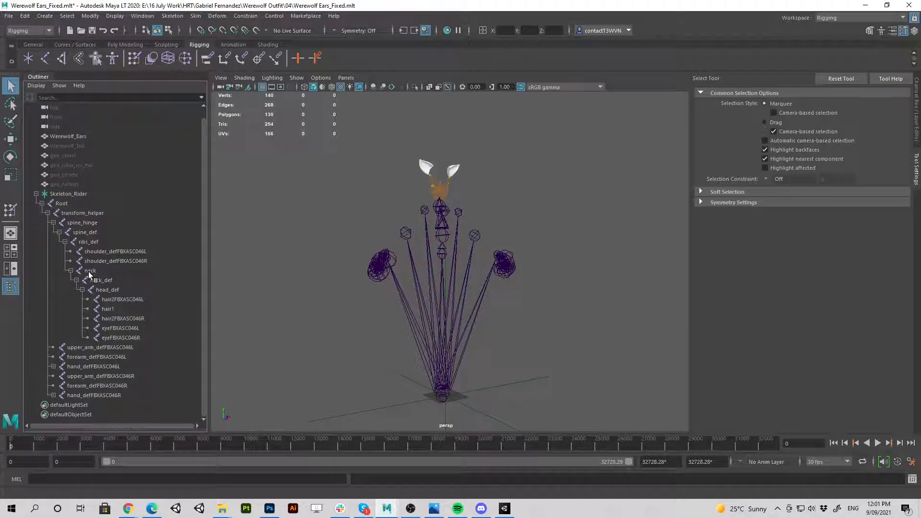
Delete the upper arm, forearm and hand joints for both sides, from upper_arm_defFBXASC046L through hand_defFBXASC046R.
{"action": "left_click", "coordinate": [86, 350]}
{"action": "left_click", "coordinate": [89, 393], "text": "shift"}
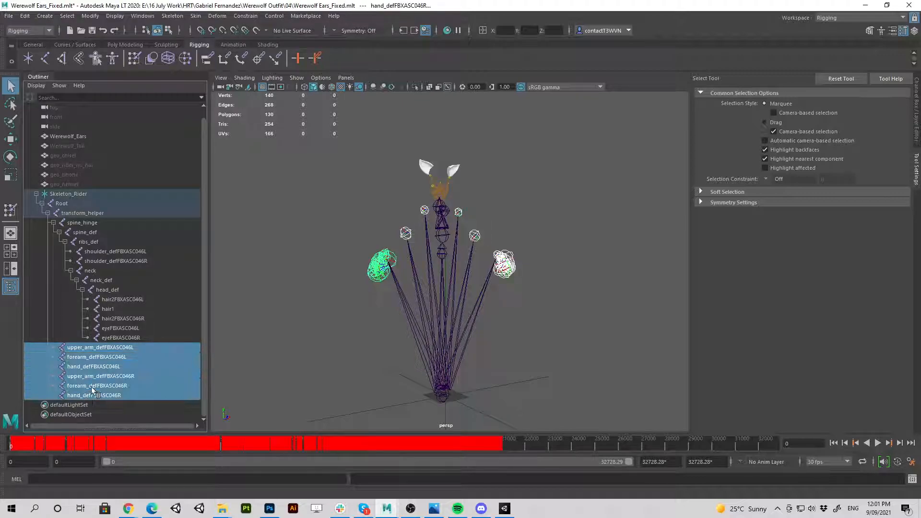
{"action": "key", "text": "Delete"}
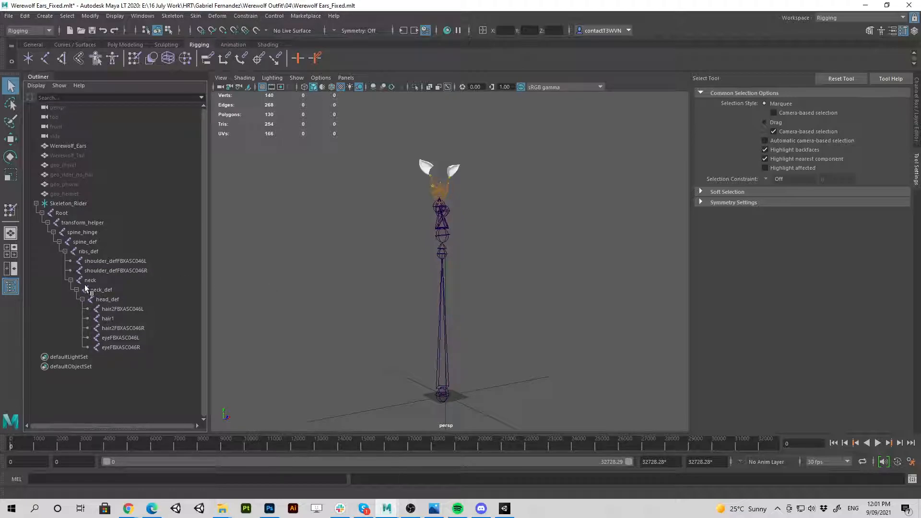
Trace the remaining joint chain upward by selecting head_def, neck, ribs_def, spine_def, Root and Skeleton_Rider, then clear the selection.
{"action": "left_click", "coordinate": [102, 298]}
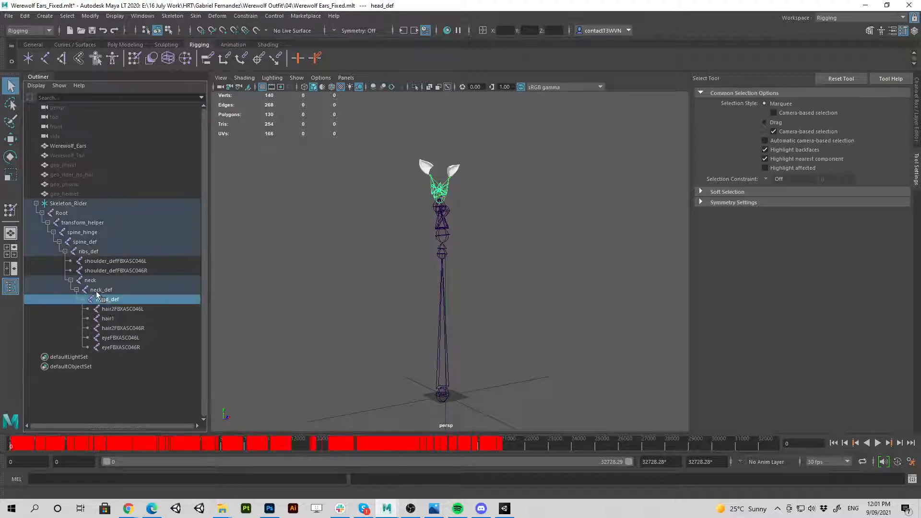
{"action": "left_click", "coordinate": [87, 280]}
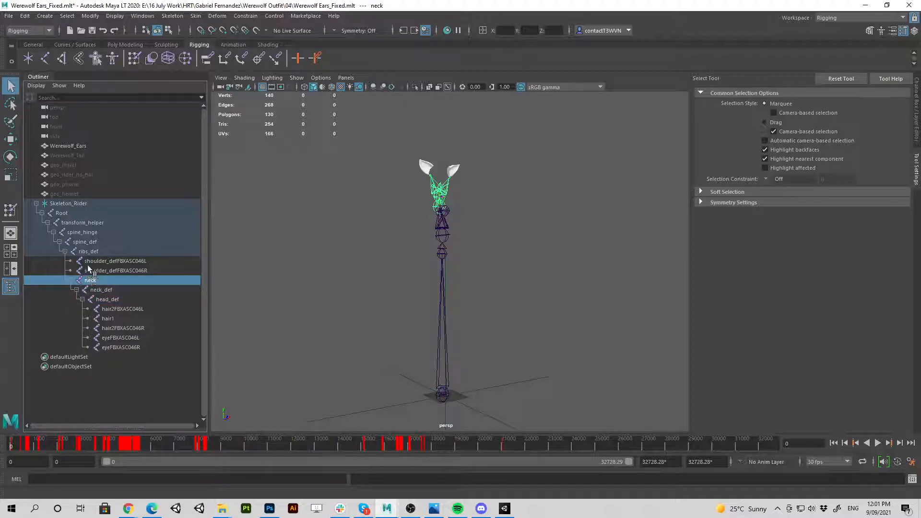
{"action": "left_click", "coordinate": [81, 251]}
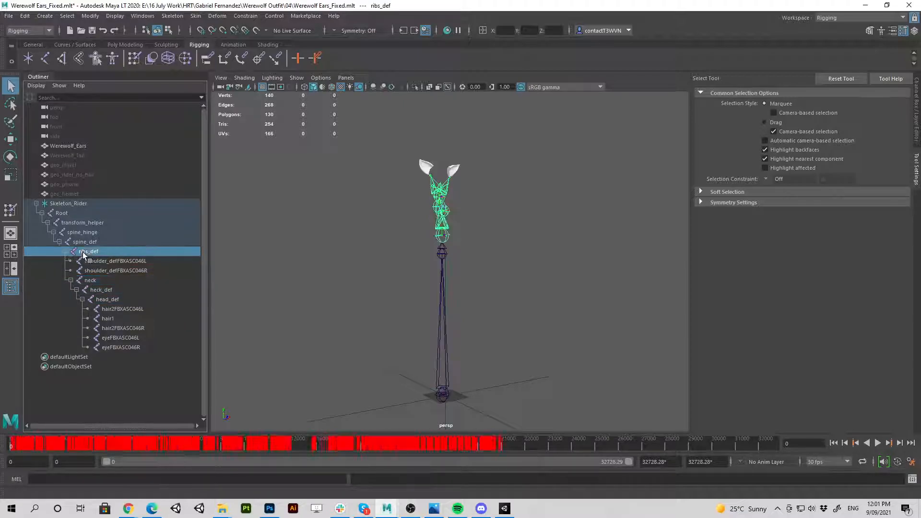
{"action": "left_click", "coordinate": [81, 242]}
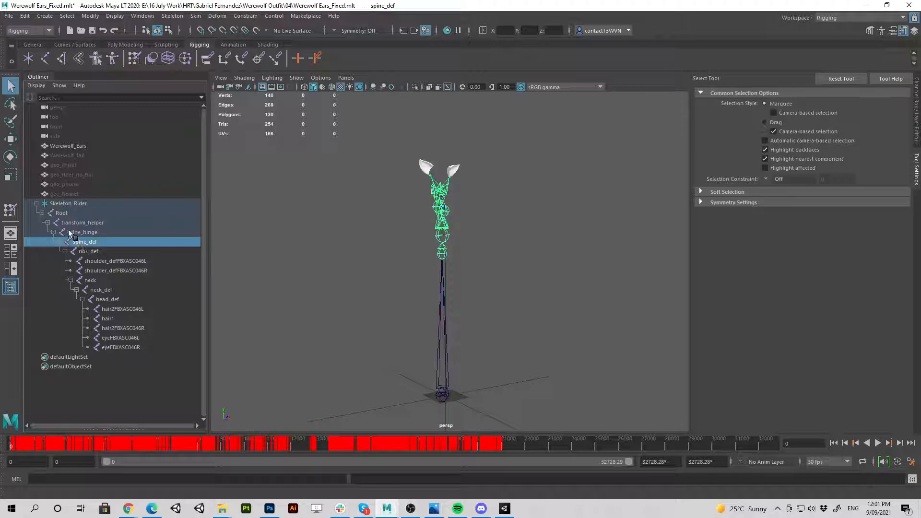
{"action": "left_click", "coordinate": [65, 223]}
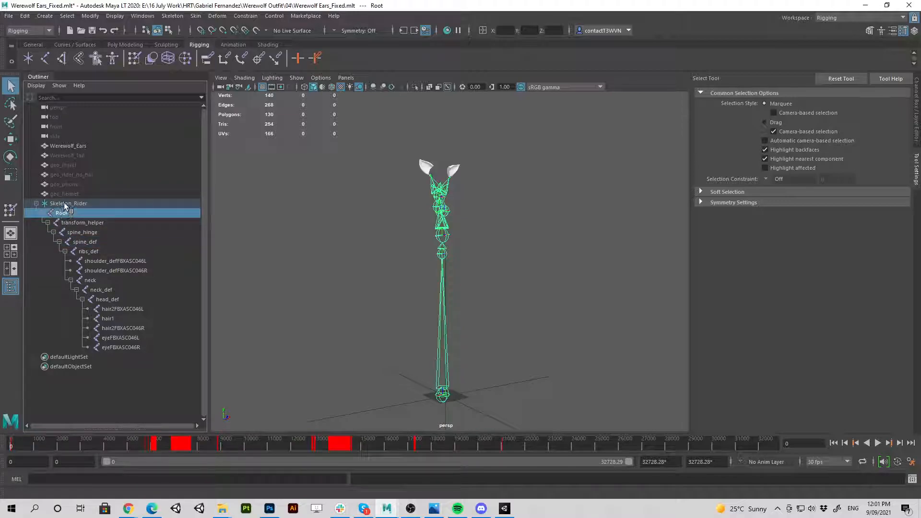
{"action": "left_click", "coordinate": [66, 204]}
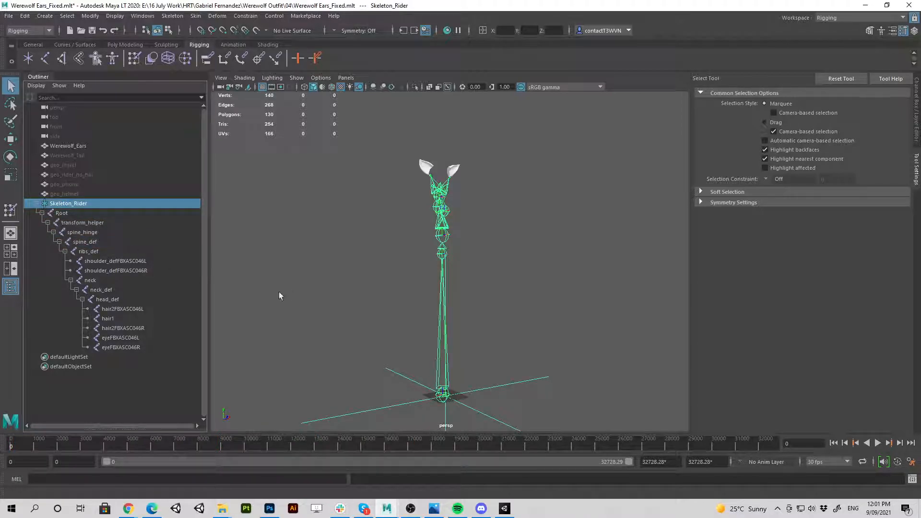
{"action": "left_click", "coordinate": [404, 320]}
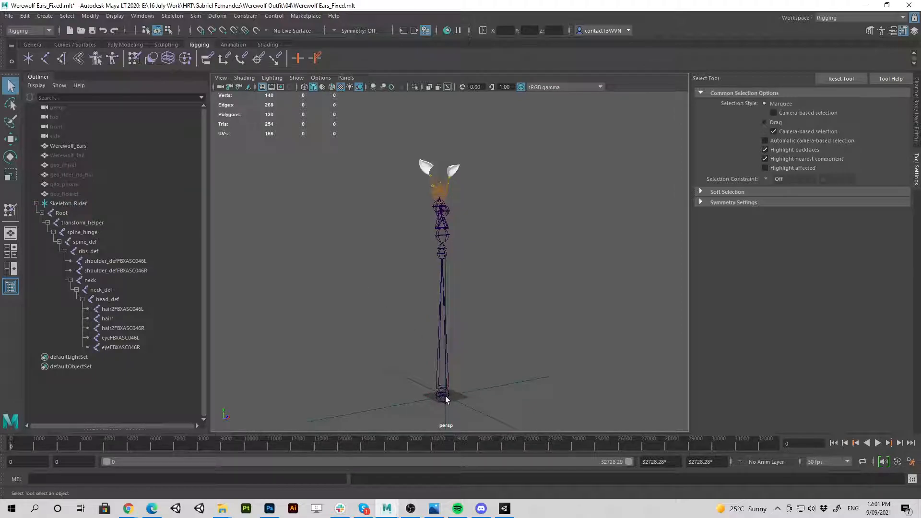
Play the animation and check how the werewolf ears follow the reduced skeleton, then stop playback.
{"action": "left_click_drag", "start_coordinate": [382, 244], "coordinate": [441, 273], "text": "alt"}
{"action": "left_click", "coordinate": [878, 442]}
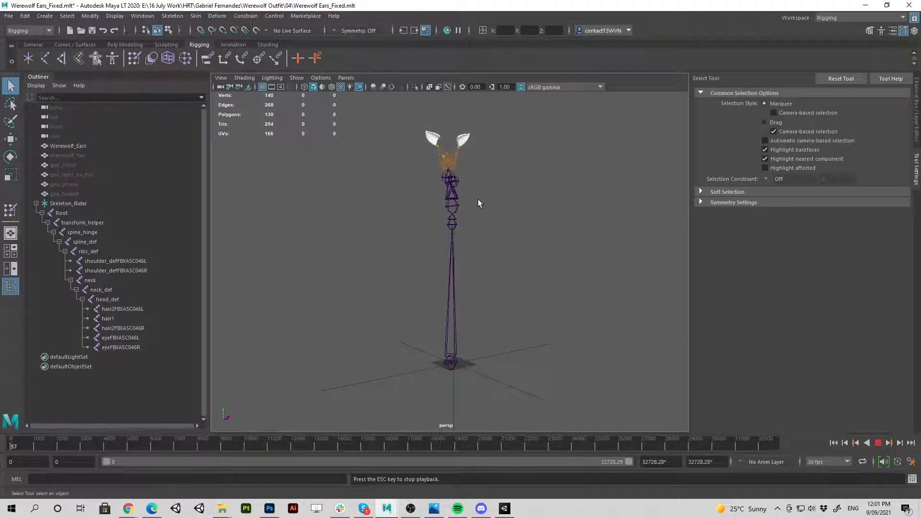
{"action": "left_click_drag", "start_coordinate": [522, 216], "coordinate": [469, 232], "text": "alt"}
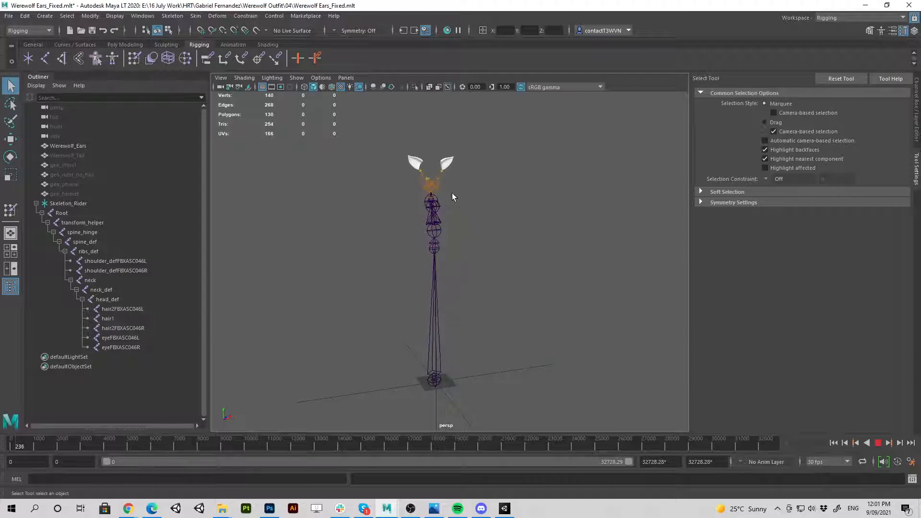
{"action": "right_click_drag", "start_coordinate": [448, 196], "coordinate": [493, 232], "text": "alt"}
{"action": "middle_click_drag", "start_coordinate": [493, 232], "coordinate": [472, 320], "text": "alt"}
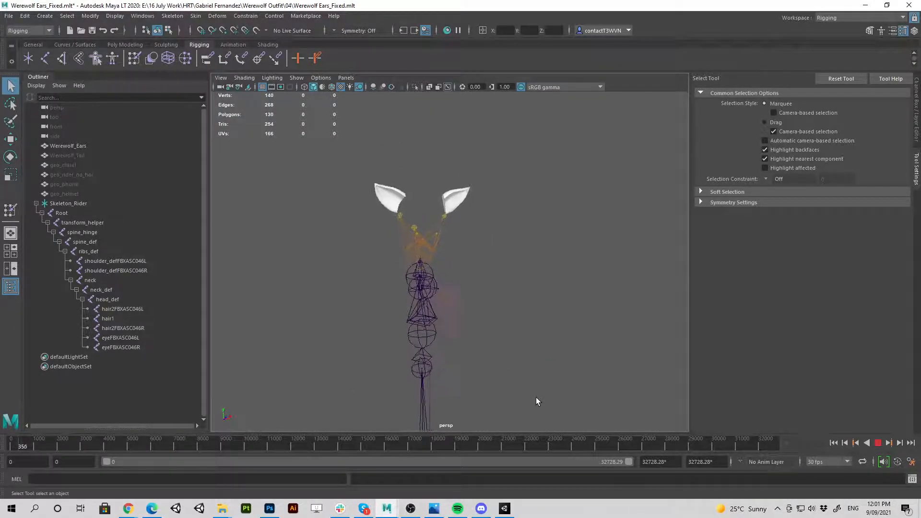
{"action": "left_click", "coordinate": [878, 442]}
Examine the ears and the remaining head, neck and spine joints from the front, side and back, close up and at full height.
{"action": "left_click_drag", "start_coordinate": [392, 285], "coordinate": [364, 220], "text": "alt"}
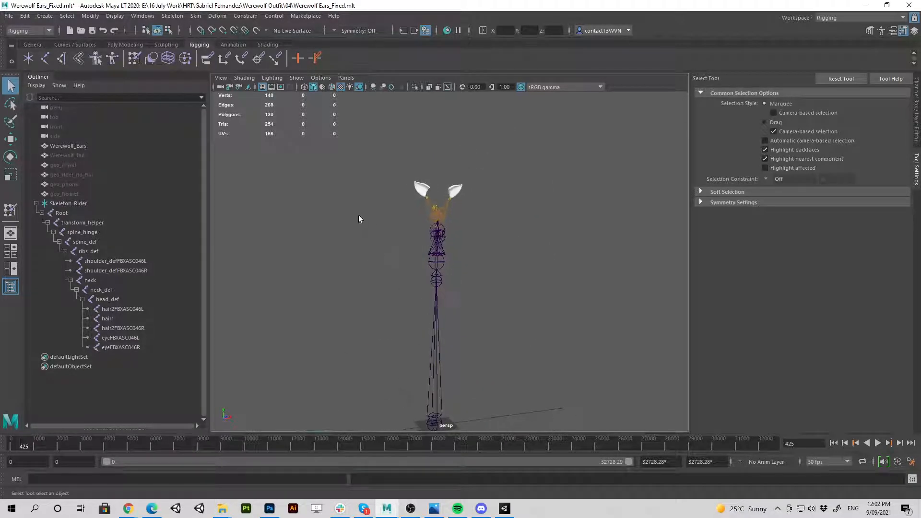
{"action": "right_click_drag", "start_coordinate": [364, 219], "coordinate": [396, 233], "text": "alt"}
{"action": "middle_click_drag", "start_coordinate": [396, 233], "coordinate": [402, 304], "text": "alt"}
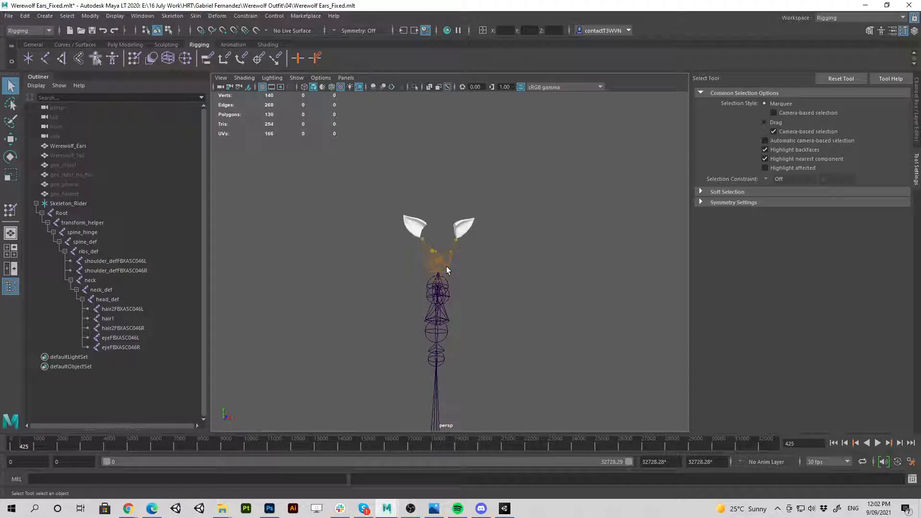
{"action": "left_click_drag", "start_coordinate": [353, 255], "coordinate": [534, 264], "text": "alt"}
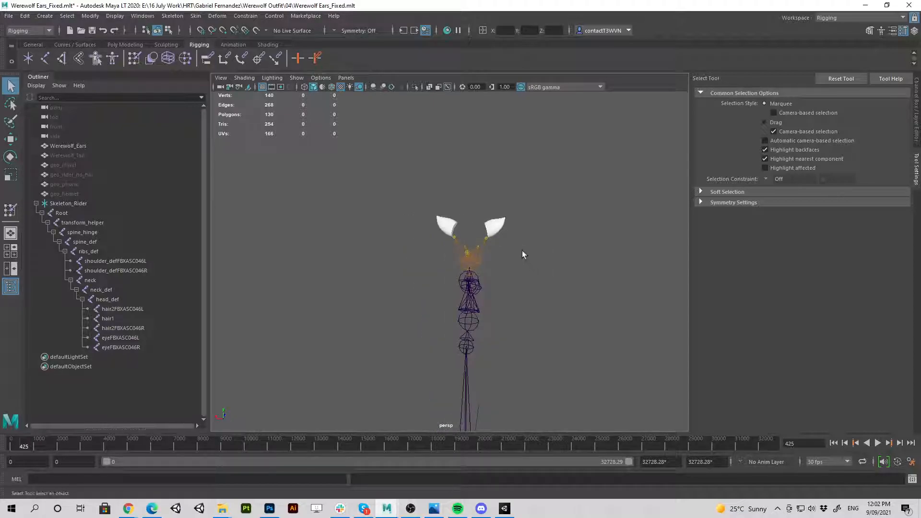
{"action": "left_click_drag", "start_coordinate": [474, 238], "coordinate": [451, 260], "text": "alt"}
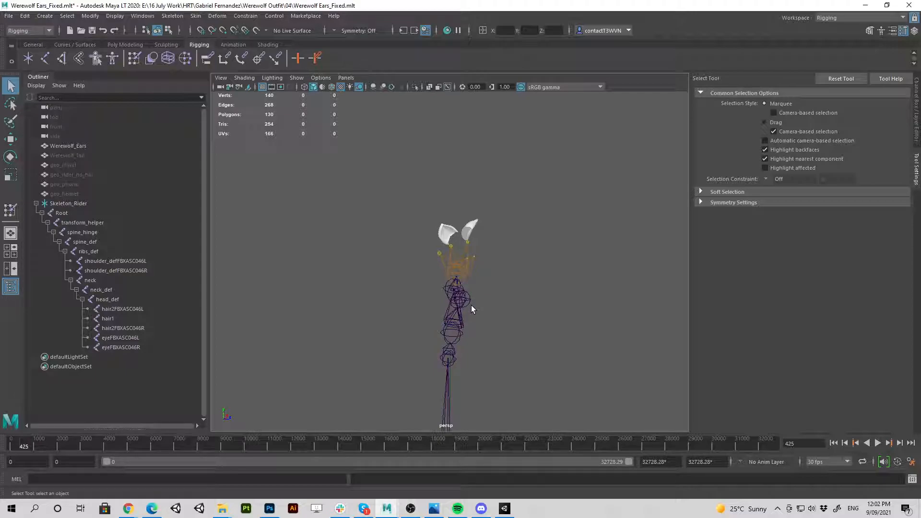
{"action": "left_click_drag", "start_coordinate": [474, 273], "coordinate": [396, 273], "text": "alt"}
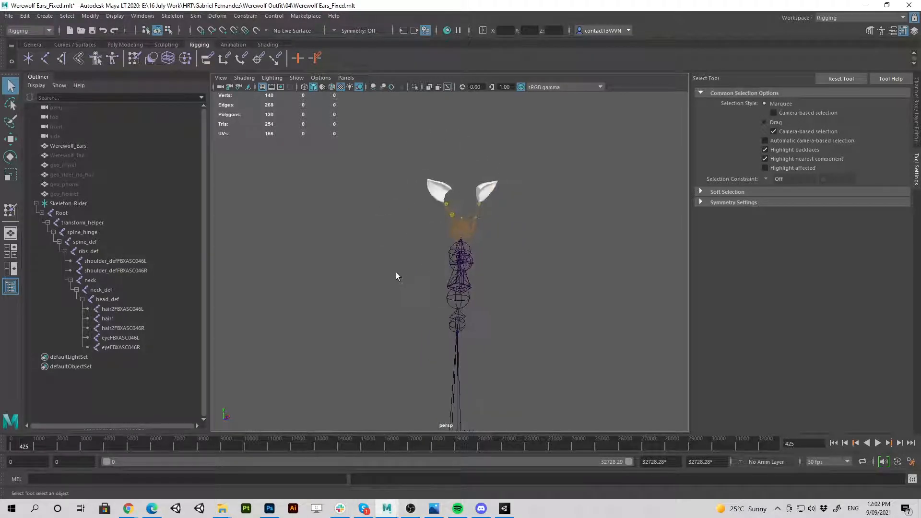
{"action": "right_click_drag", "start_coordinate": [396, 273], "coordinate": [478, 281], "text": "alt"}
{"action": "middle_click_drag", "start_coordinate": [479, 281], "coordinate": [480, 393], "text": "alt"}
{"action": "left_click_drag", "start_coordinate": [550, 321], "coordinate": [480, 307], "text": "alt"}
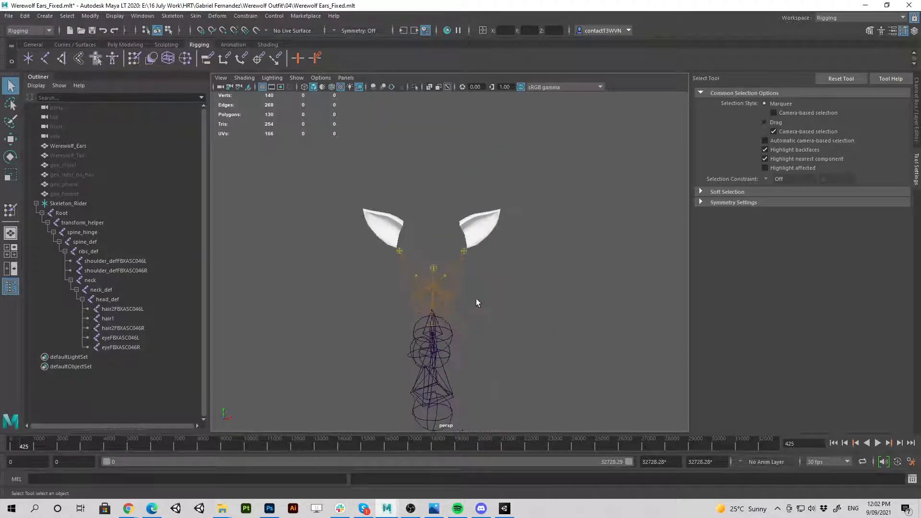
{"action": "left_click_drag", "start_coordinate": [387, 304], "coordinate": [474, 253], "text": "alt"}
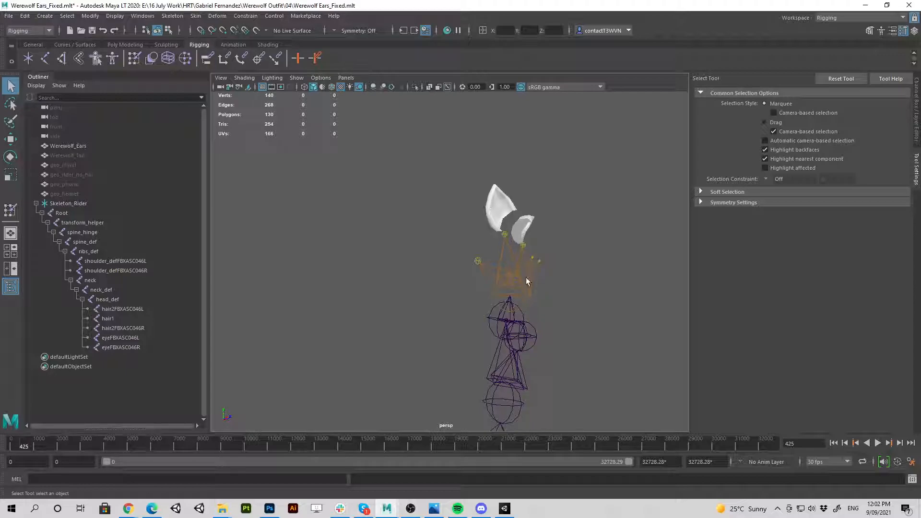
{"action": "left_click_drag", "start_coordinate": [551, 294], "coordinate": [522, 273], "text": "alt"}
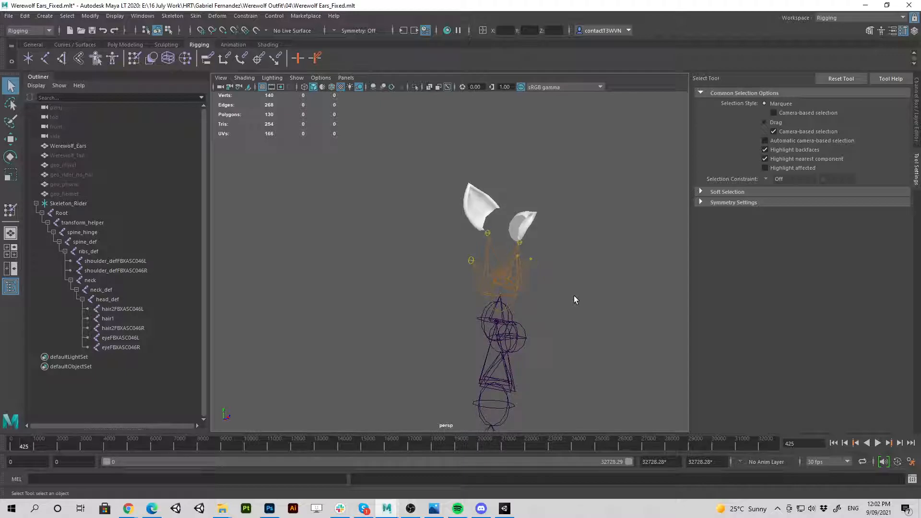
{"action": "left_click_drag", "start_coordinate": [508, 302], "coordinate": [411, 191], "text": "alt"}
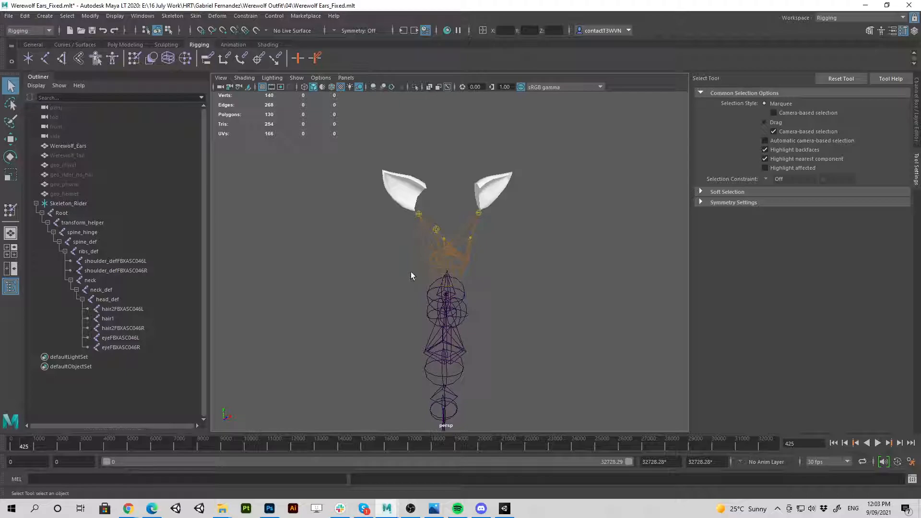
{"action": "scroll", "coordinate": [399, 307], "scroll_direction": "down", "scroll_amount": 4}
{"action": "left_click_drag", "start_coordinate": [400, 308], "coordinate": [528, 307], "text": "alt"}
{"action": "scroll", "coordinate": [365, 306], "scroll_direction": "down", "scroll_amount": 6}
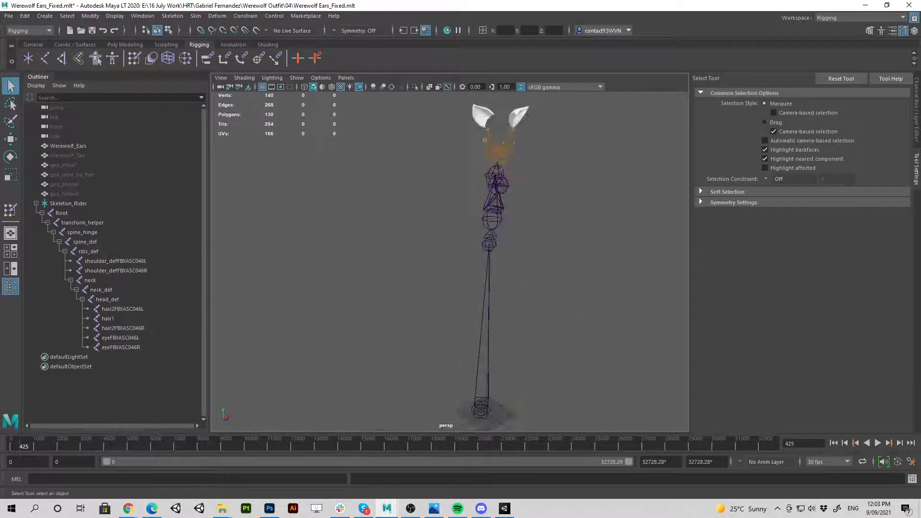